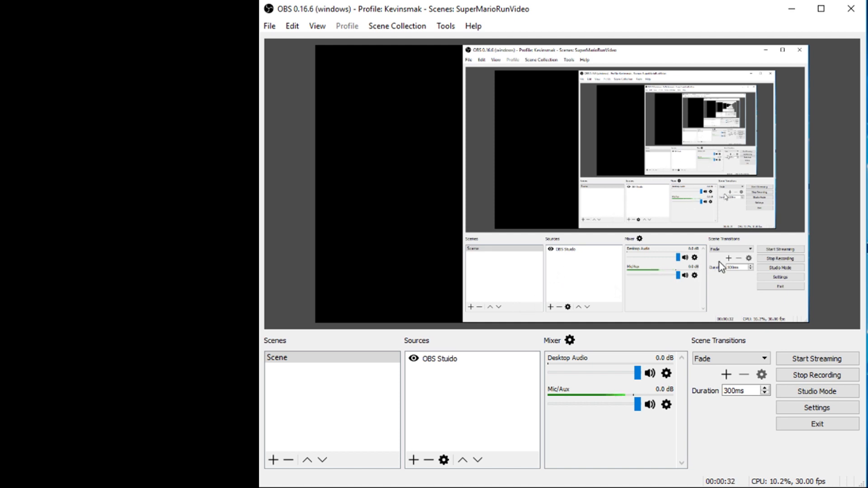
Look through the scene collection and help menus, then check the audio settings page.
{"action": "left_click", "coordinate": [393, 27]}
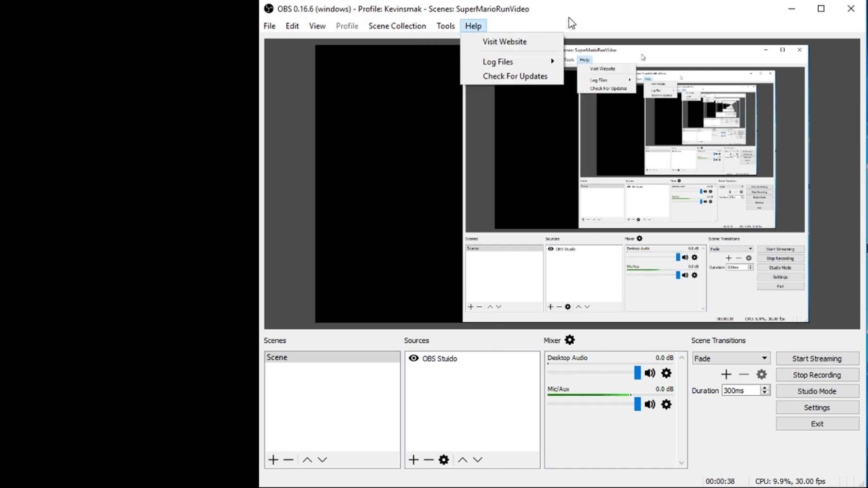
{"action": "left_click", "coordinate": [551, 25]}
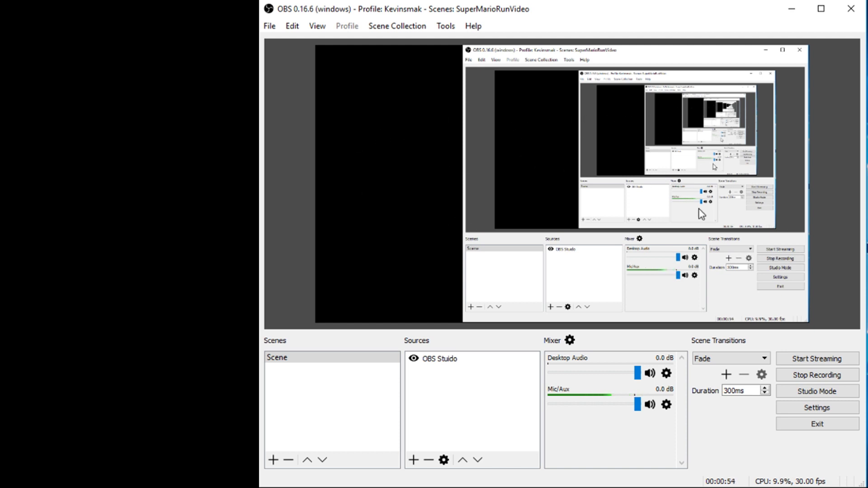
{"action": "left_click", "coordinate": [810, 409]}
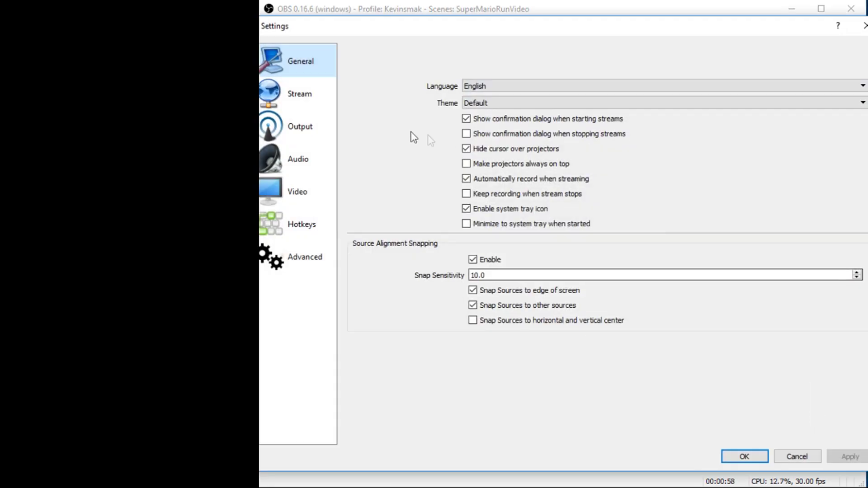
{"action": "left_click", "coordinate": [293, 162]}
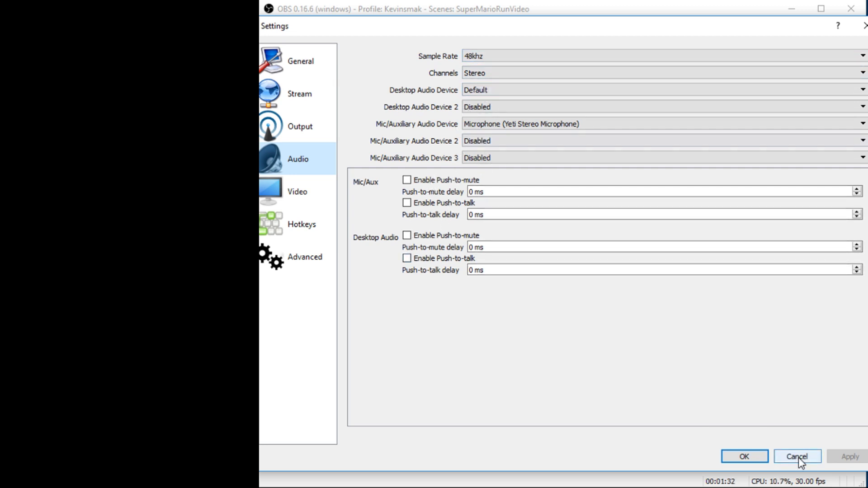
{"action": "left_click", "coordinate": [750, 460]}
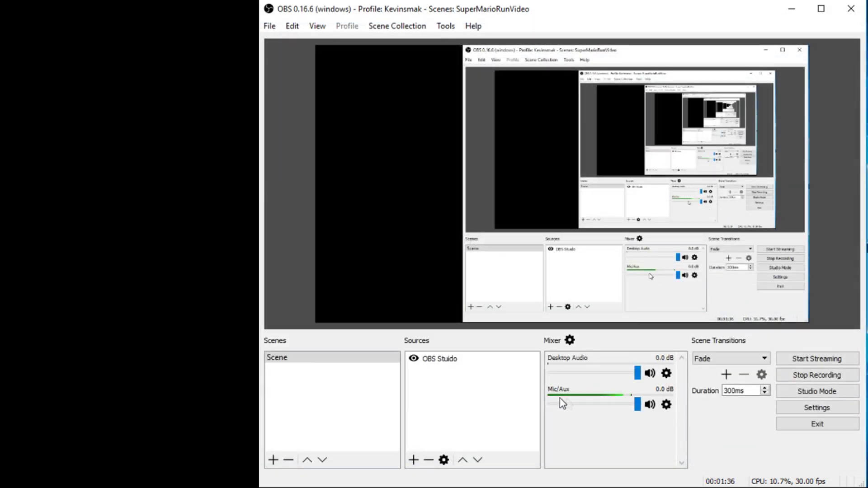
Add a Video Capture Device source named Webcam with its default properties.
{"action": "right_click", "coordinate": [465, 383]}
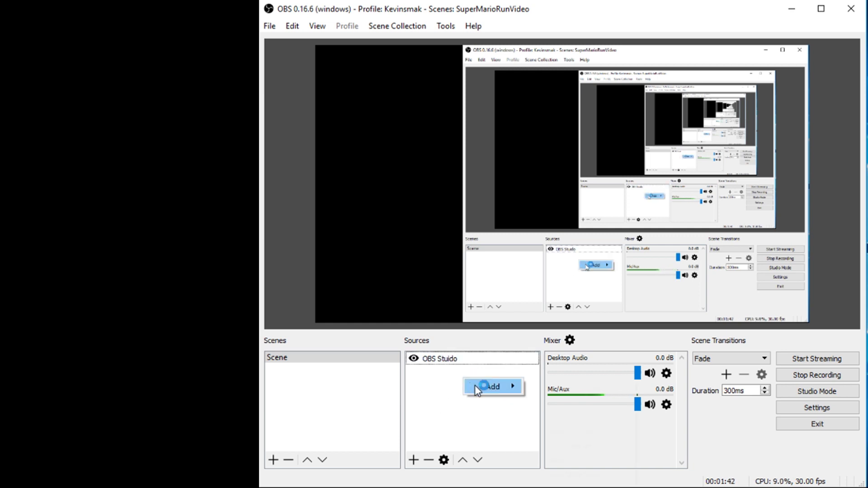
{"action": "mouse_move", "coordinate": [491, 387]}
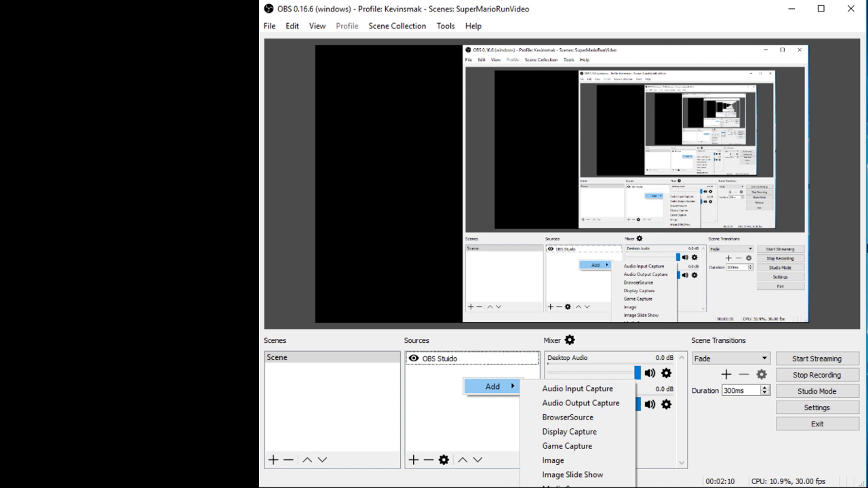
{"action": "left_click", "coordinate": [573, 487]}
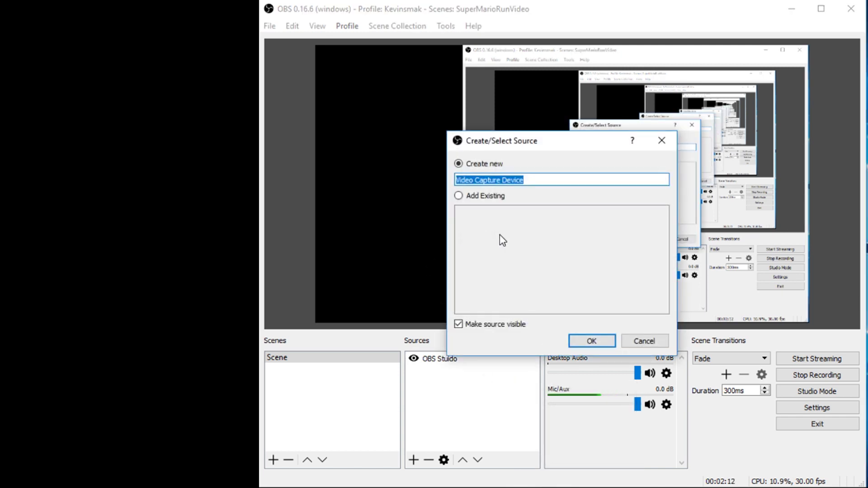
{"action": "type", "text": "Web"}
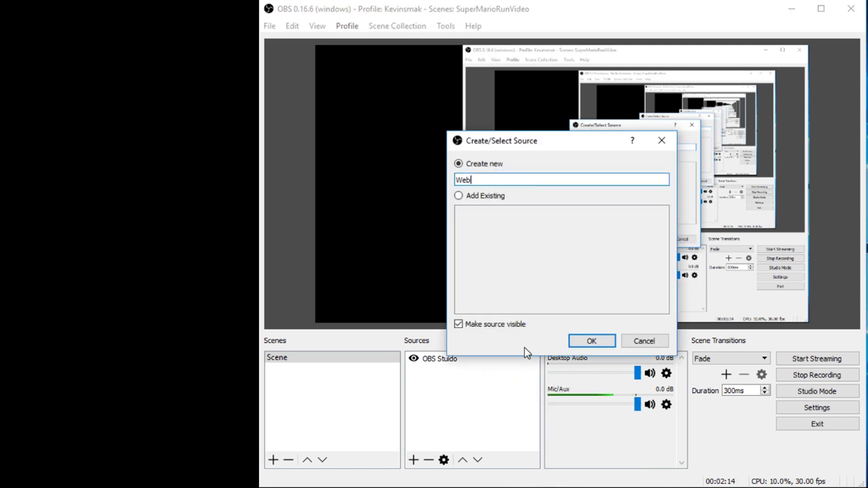
{"action": "type", "text": "cam"}
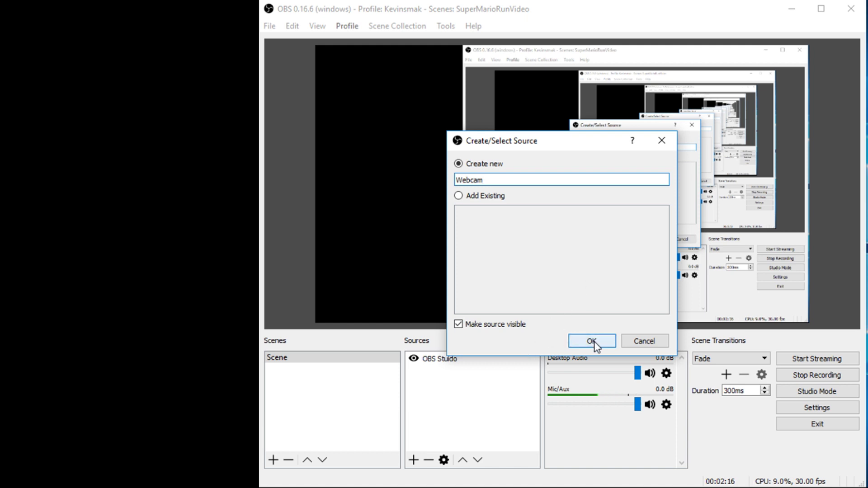
{"action": "left_click", "coordinate": [591, 342]}
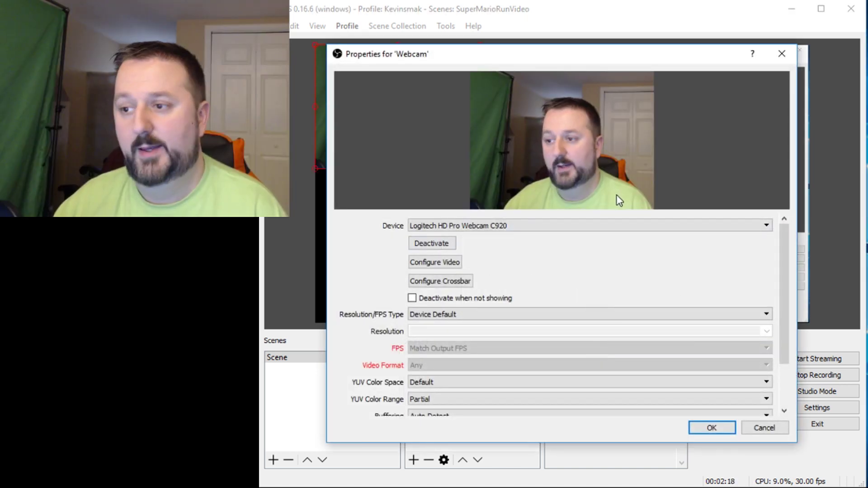
{"action": "left_click", "coordinate": [711, 428]}
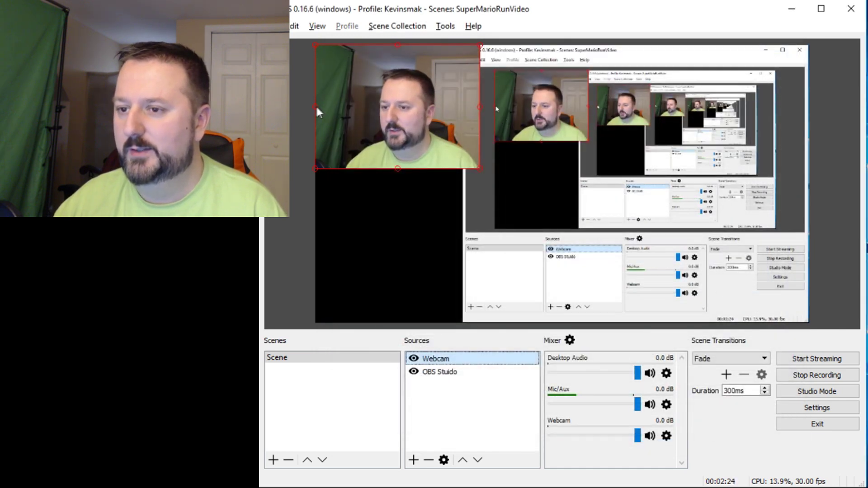
Crop the webcam's left, right and top edges, enlarge it, and nudge it up-left.
{"action": "left_click_drag", "start_coordinate": [313, 104], "coordinate": [335, 107]}
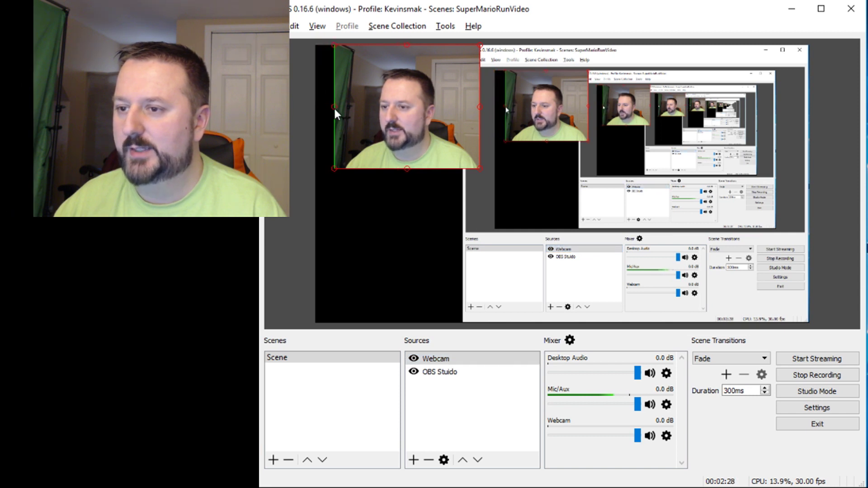
{"action": "left_click_drag", "start_coordinate": [483, 104], "coordinate": [477, 106]}
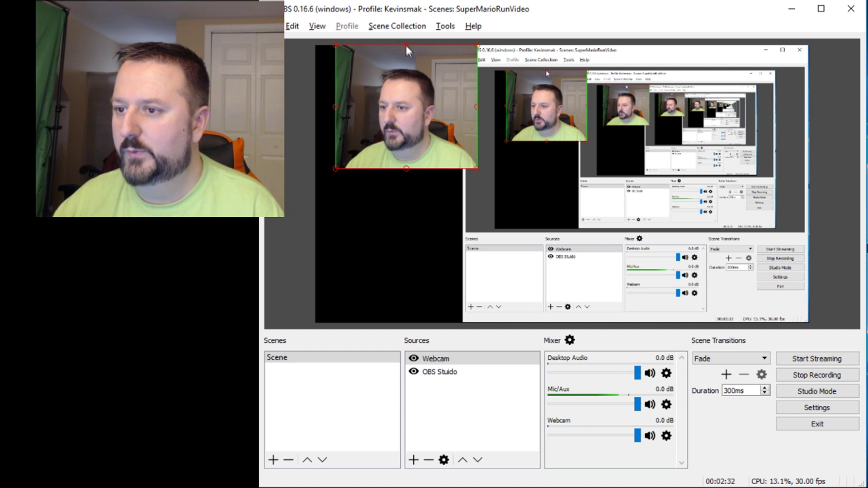
{"action": "left_click_drag", "start_coordinate": [405, 46], "coordinate": [406, 58]}
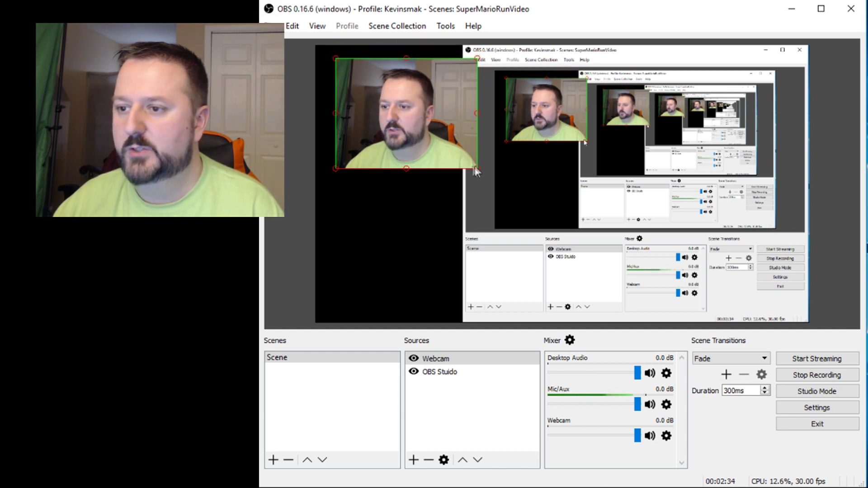
{"action": "mouse_move", "coordinate": [478, 169]}
{"action": "left_mouse_down"}
{"action": "mouse_move", "coordinate": [599, 238]}
{"action": "mouse_move", "coordinate": [470, 163]}
{"action": "left_mouse_up"}
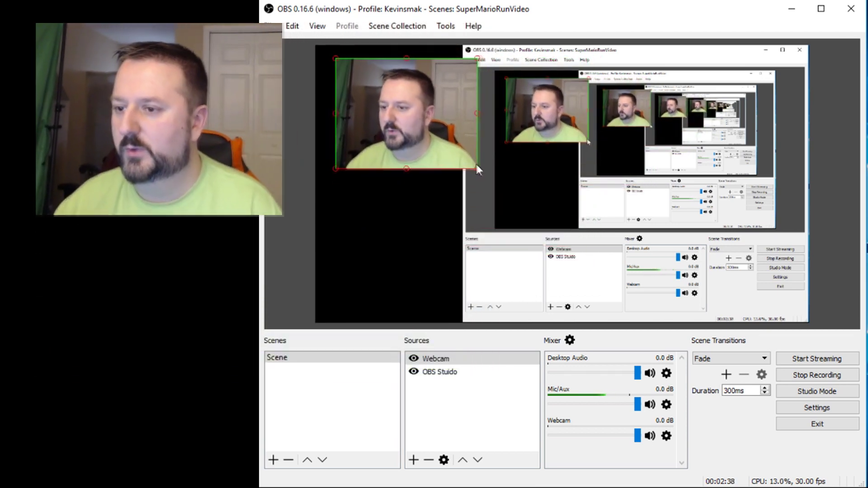
{"action": "left_click_drag", "start_coordinate": [386, 92], "coordinate": [365, 79]}
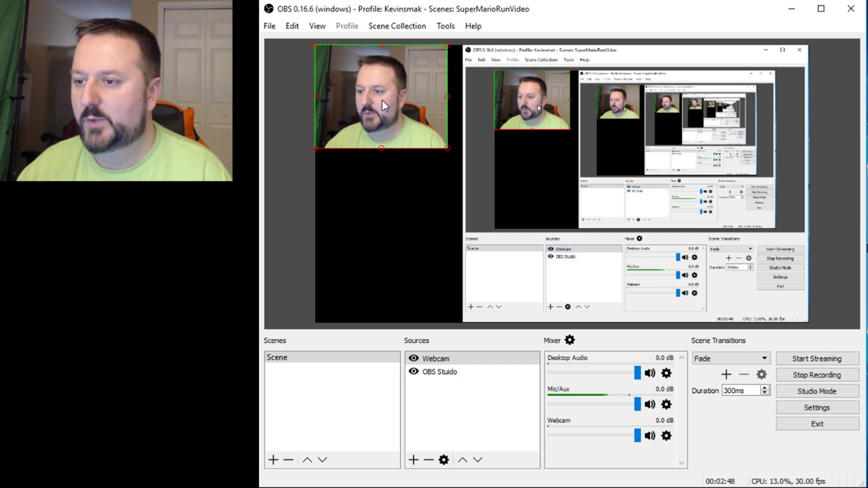
Keep Webcam above the OBS Studio capture and move it to the canvas top-left.
{"action": "mouse_move", "coordinate": [382, 100]}
{"action": "left_mouse_down"}
{"action": "mouse_move", "coordinate": [465, 139]}
{"action": "mouse_move", "coordinate": [512, 134]}
{"action": "left_mouse_up"}
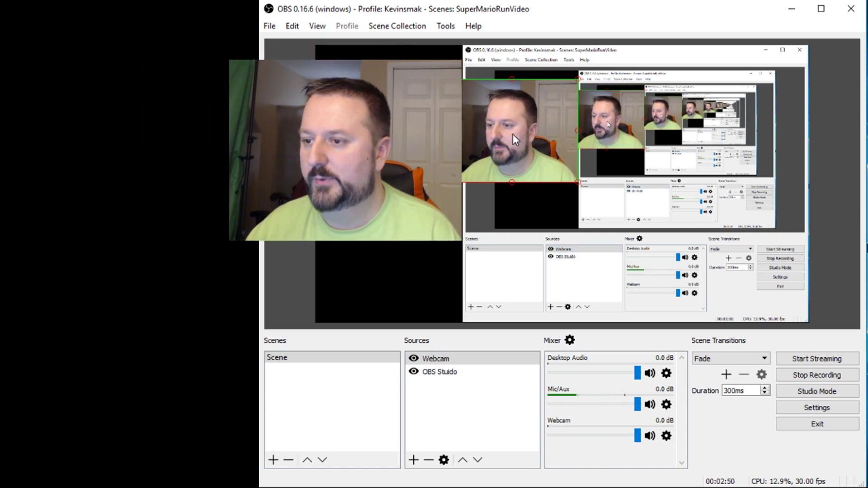
{"action": "left_click_drag", "start_coordinate": [442, 373], "coordinate": [450, 360]}
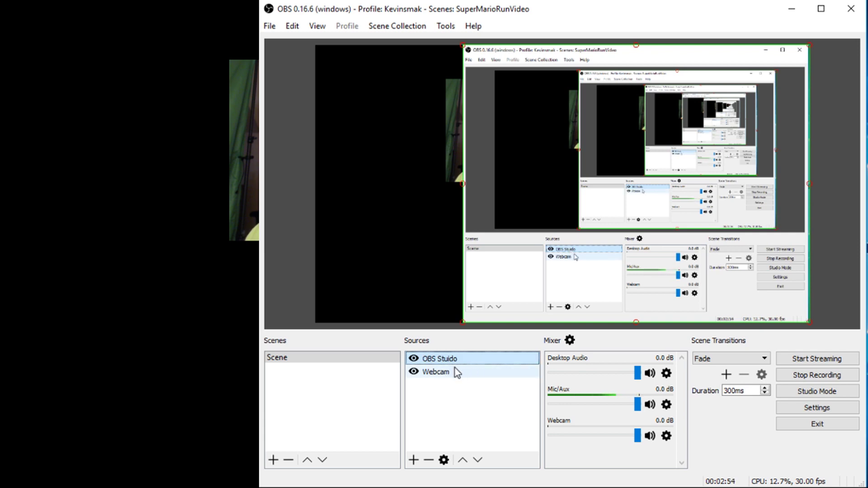
{"action": "left_click_drag", "start_coordinate": [450, 360], "coordinate": [444, 380]}
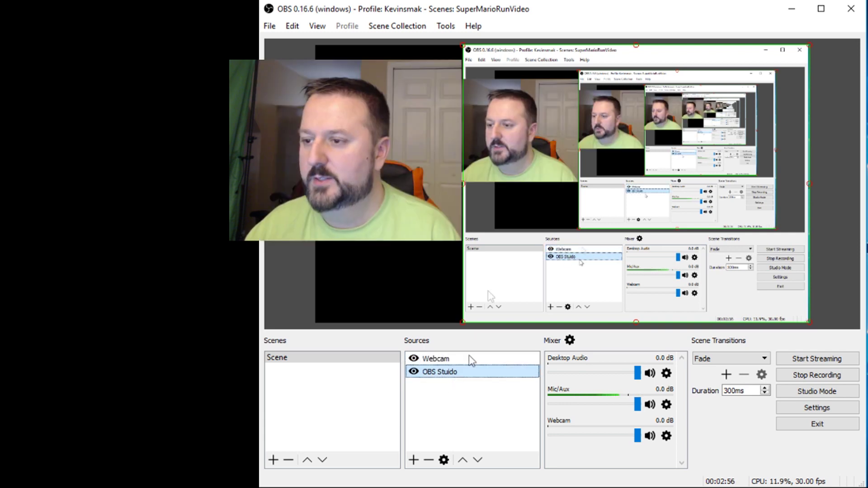
{"action": "mouse_move", "coordinate": [529, 139]}
{"action": "left_mouse_down"}
{"action": "mouse_move", "coordinate": [466, 136]}
{"action": "mouse_move", "coordinate": [502, 136]}
{"action": "mouse_move", "coordinate": [334, 87]}
{"action": "left_mouse_up"}
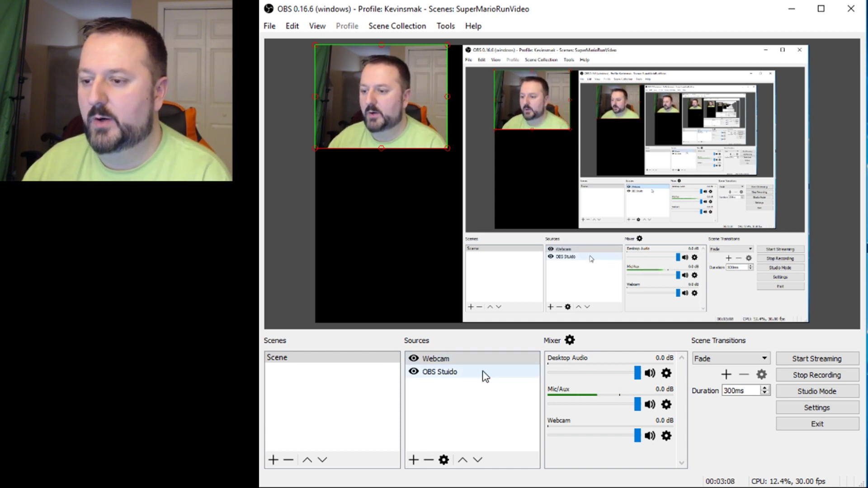
{"action": "right_click", "coordinate": [502, 358]}
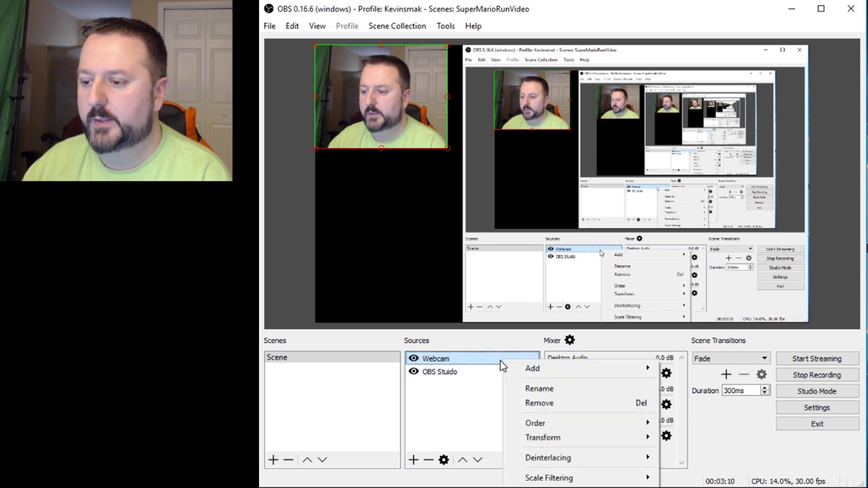
{"action": "right_click", "coordinate": [434, 404]}
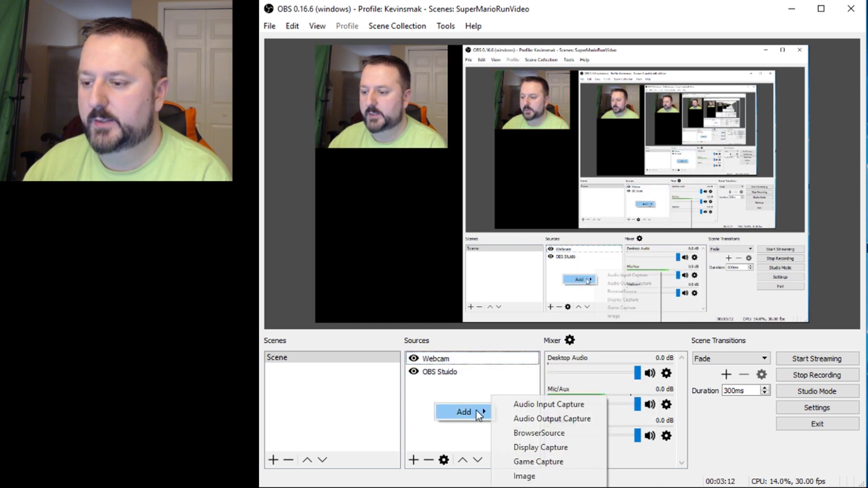
{"action": "mouse_move", "coordinate": [464, 412]}
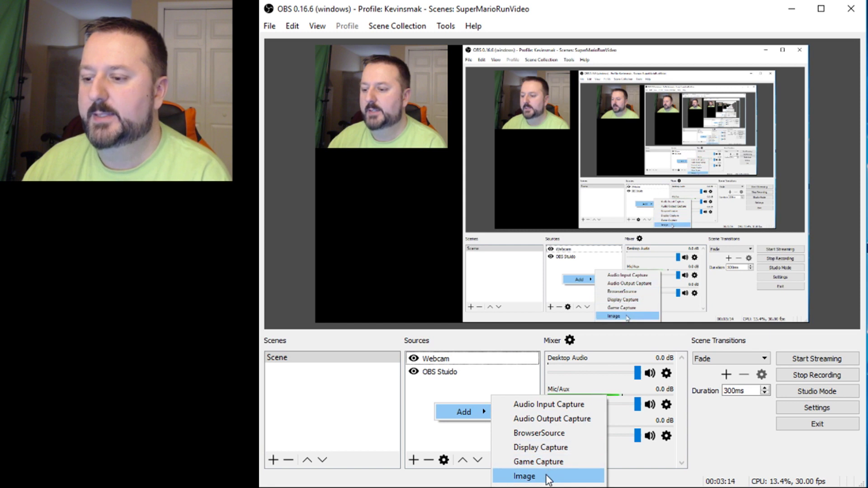
{"action": "left_click", "coordinate": [546, 477]}
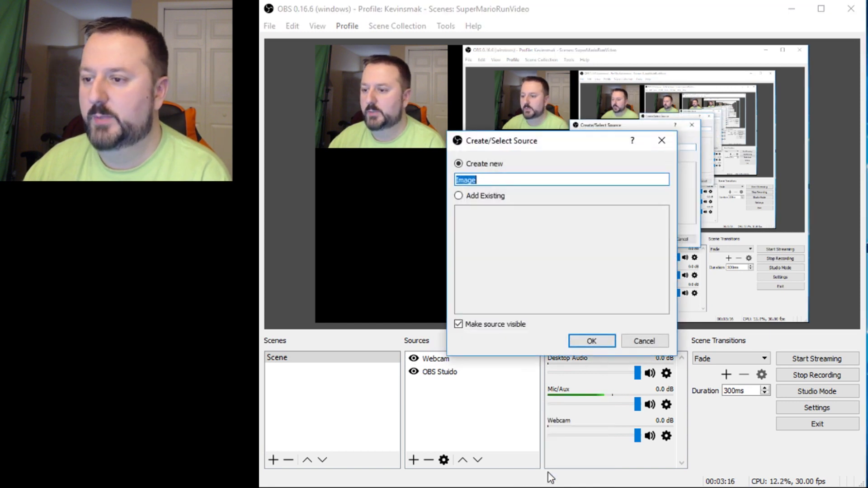
{"action": "type", "text": "Background"}
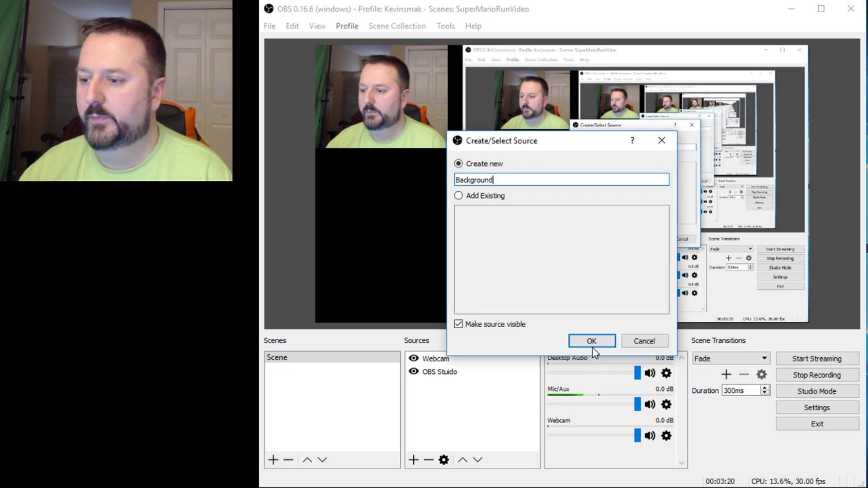
{"action": "left_click", "coordinate": [591, 341]}
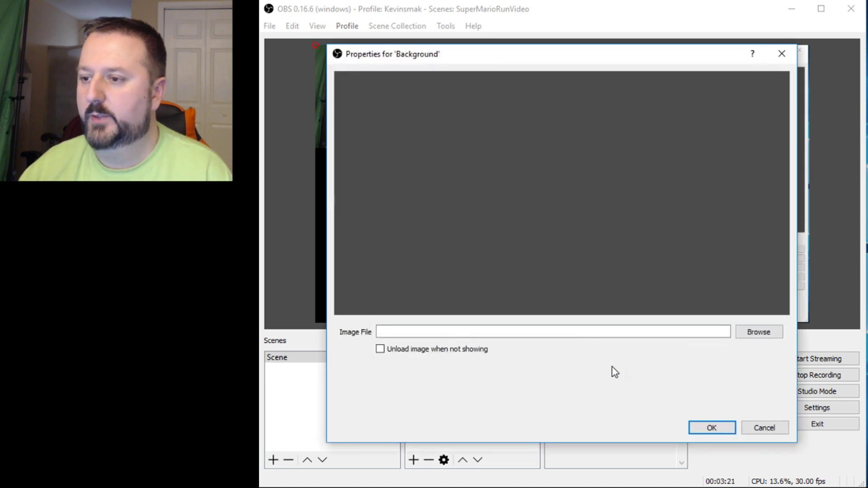
{"action": "left_click", "coordinate": [760, 331]}
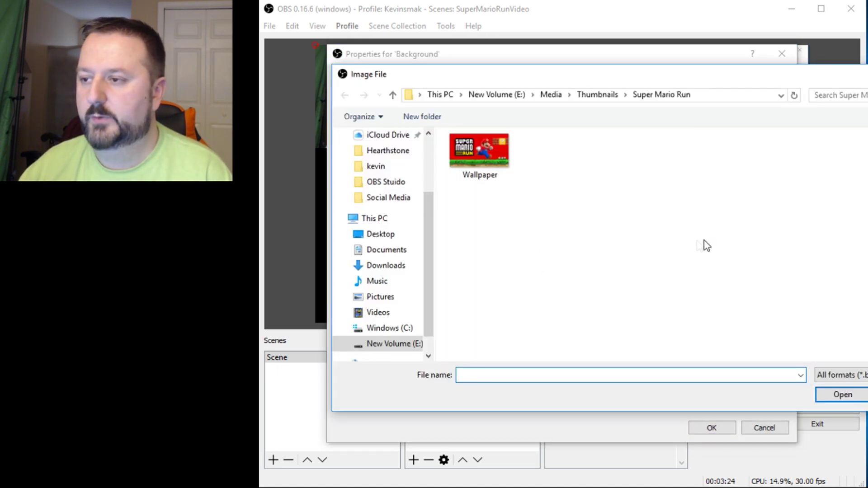
{"action": "double_click", "coordinate": [482, 163]}
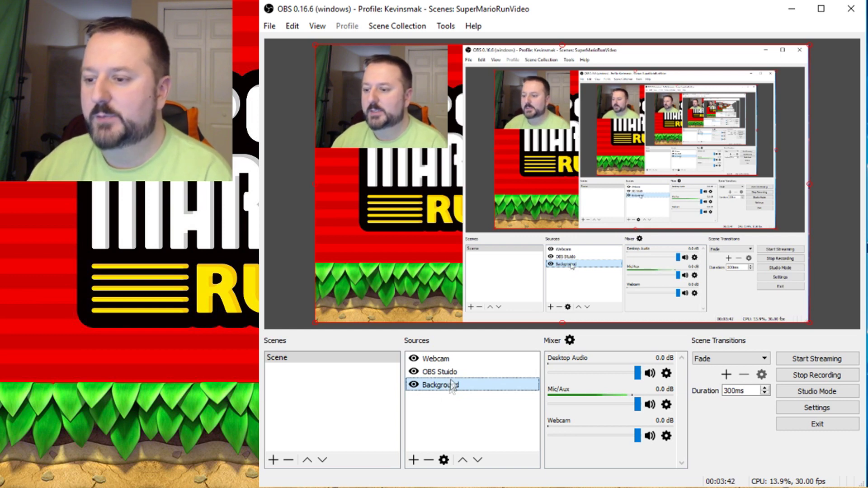
{"action": "left_click_drag", "start_coordinate": [449, 389], "coordinate": [454, 358]}
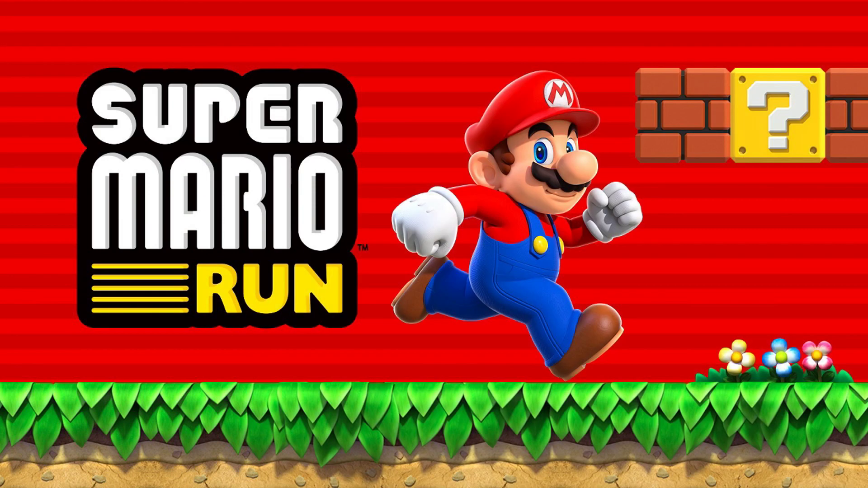
{"action": "left_click_drag", "start_coordinate": [454, 358], "coordinate": [454, 397]}
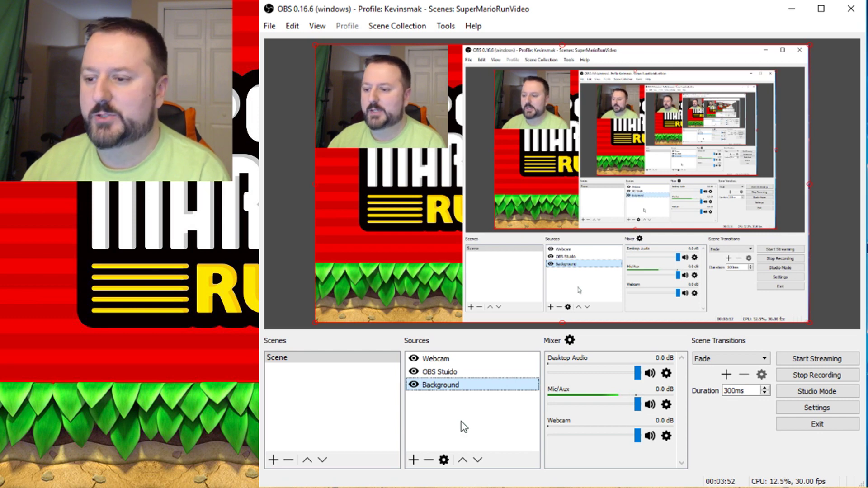
{"action": "left_click_drag", "start_coordinate": [444, 387], "coordinate": [446, 357]}
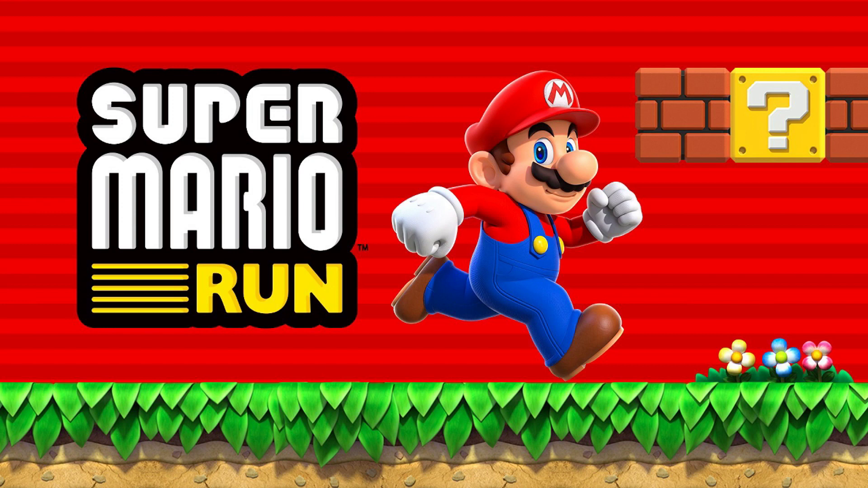
{"action": "left_click_drag", "start_coordinate": [446, 358], "coordinate": [445, 389]}
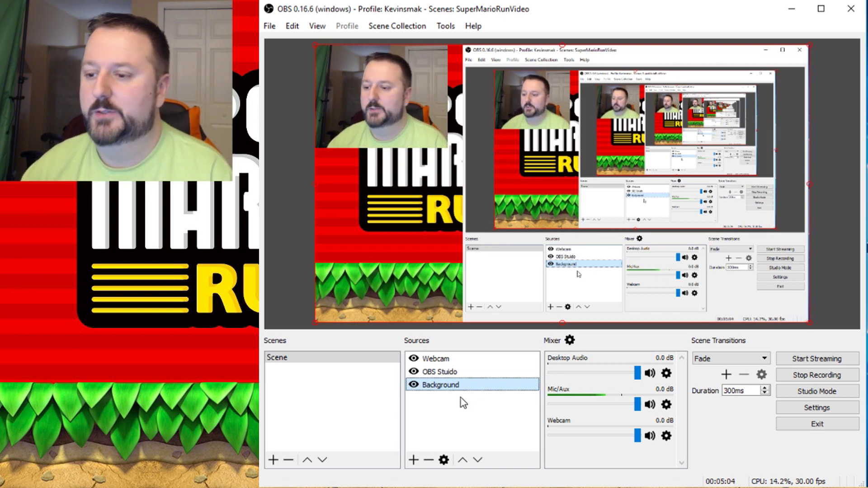
Create a Display Capture named Game that captures Display 1 with the iPad game.
{"action": "right_click", "coordinate": [461, 398]}
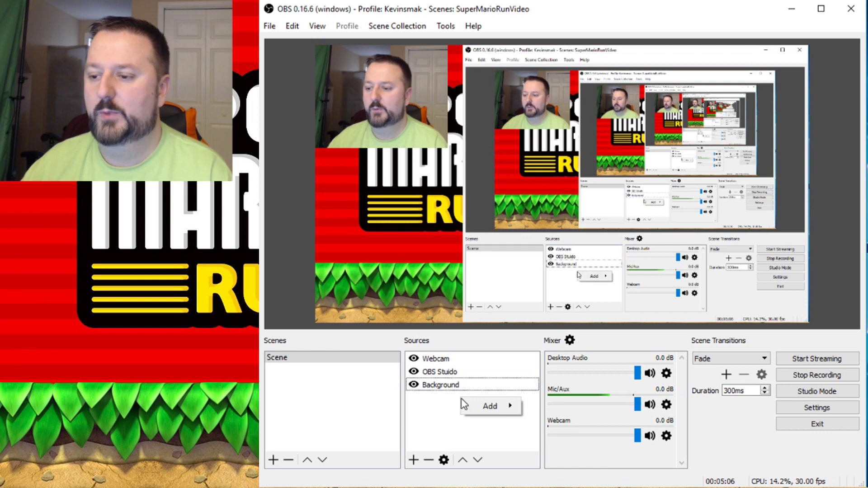
{"action": "mouse_move", "coordinate": [490, 406]}
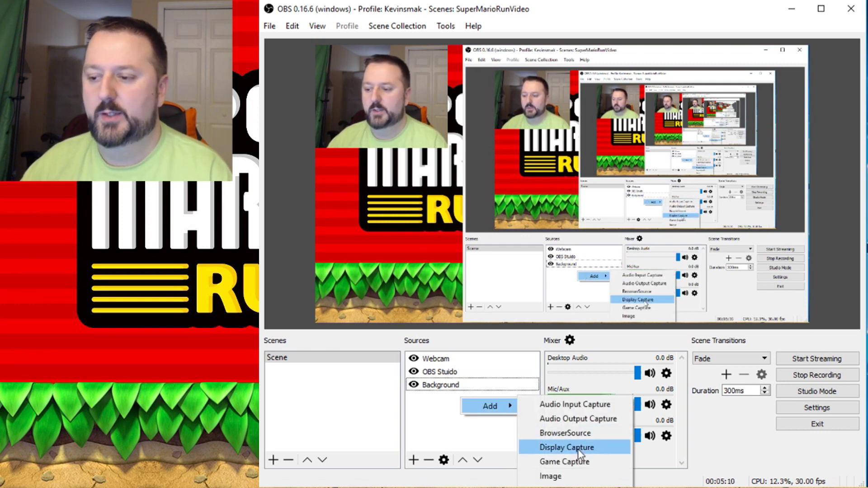
{"action": "left_click", "coordinate": [578, 449]}
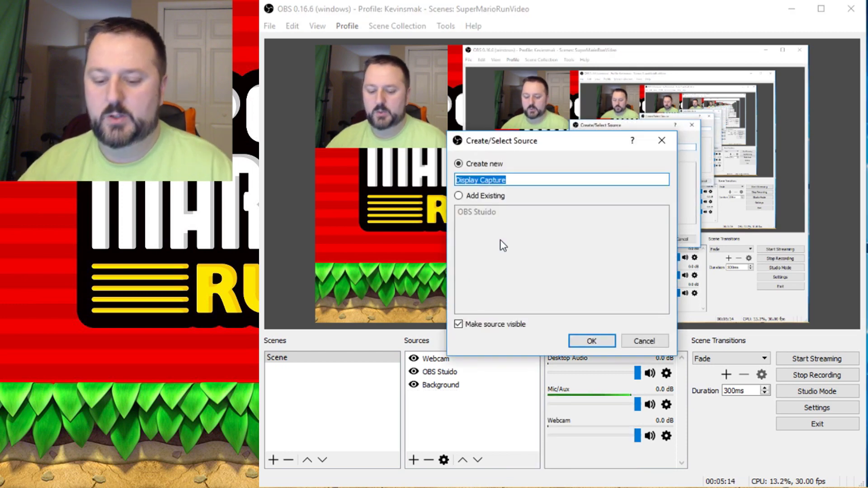
{"action": "type", "text": "Game"}
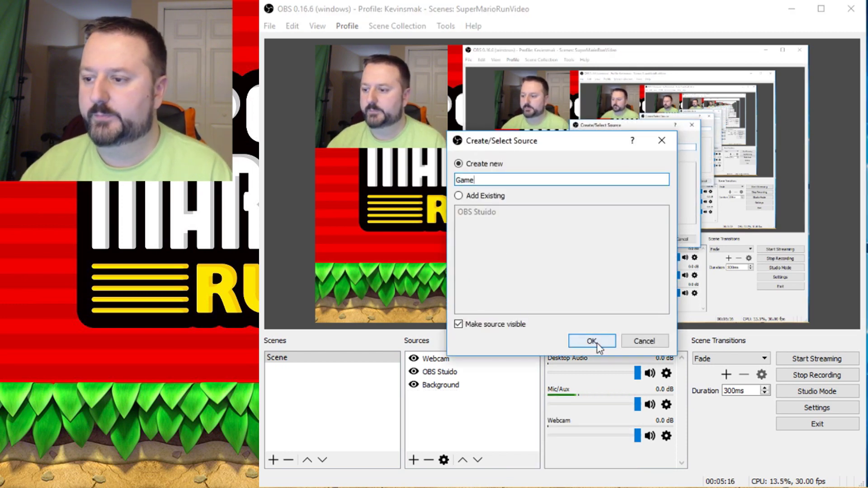
{"action": "left_click", "coordinate": [592, 341]}
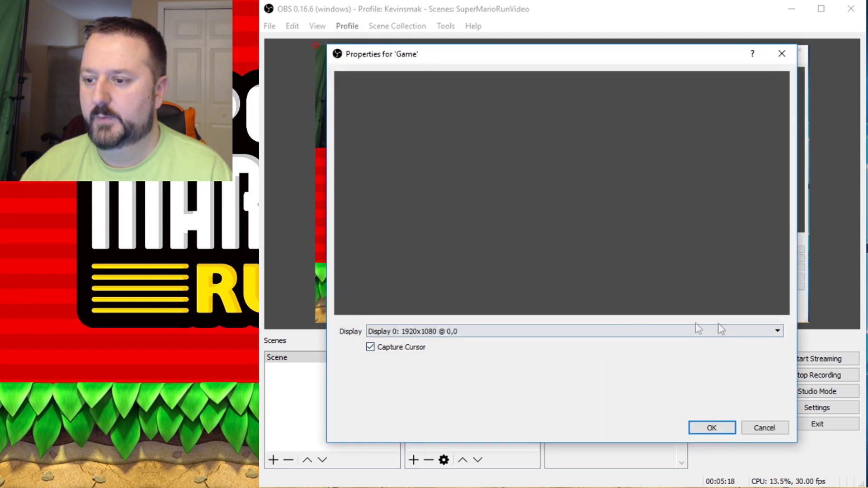
{"action": "left_click", "coordinate": [754, 333]}
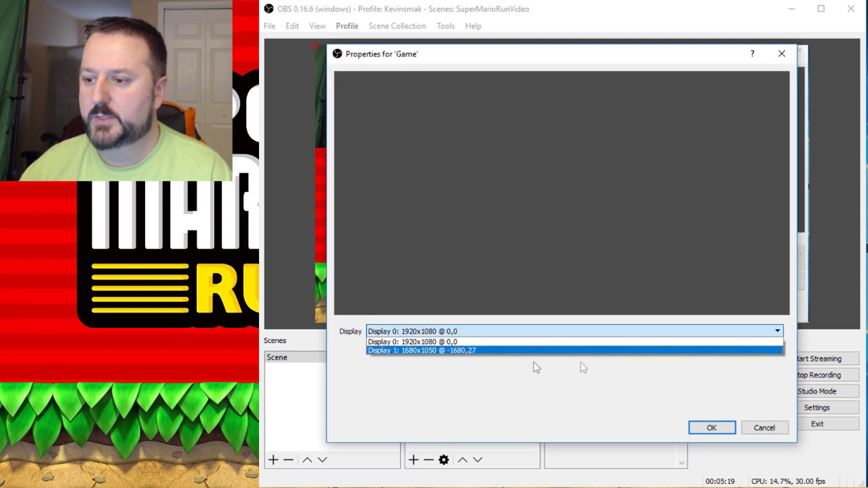
{"action": "left_click", "coordinate": [419, 351]}
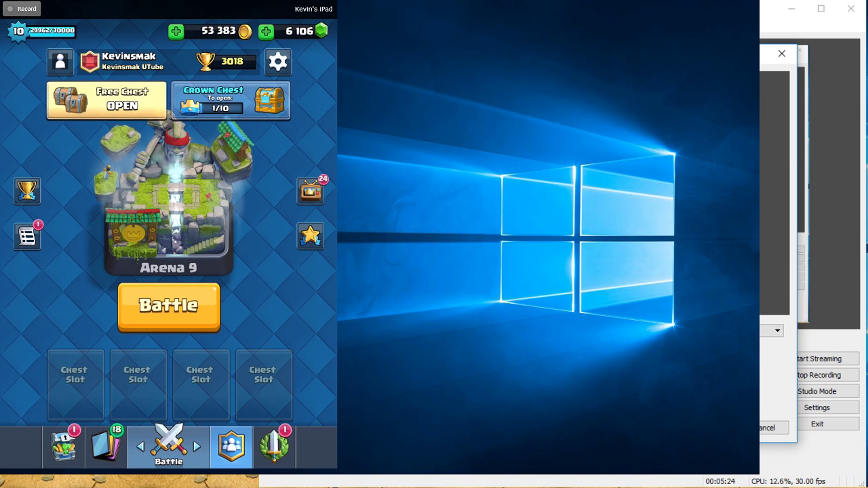
Accept the Game capture settings and widen the OBS window to reveal the sources.
{"action": "key", "text": "Return"}
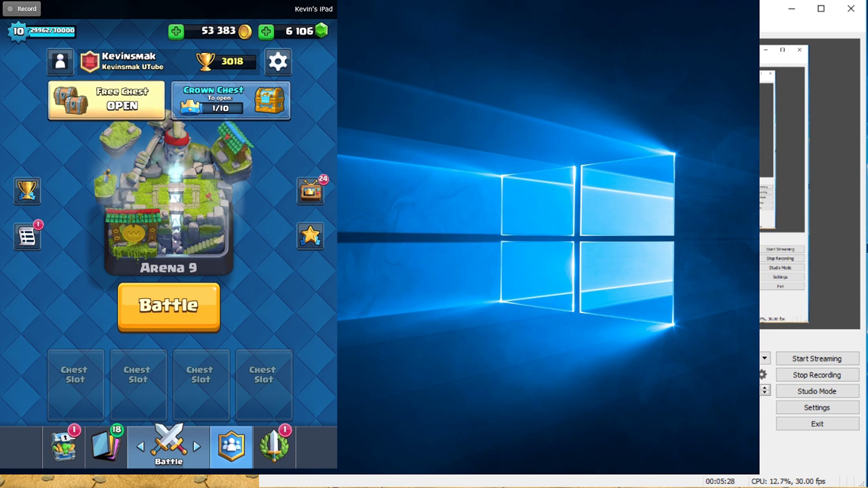
{"action": "left_click_drag", "start_coordinate": [760, 186], "coordinate": [622, 186]}
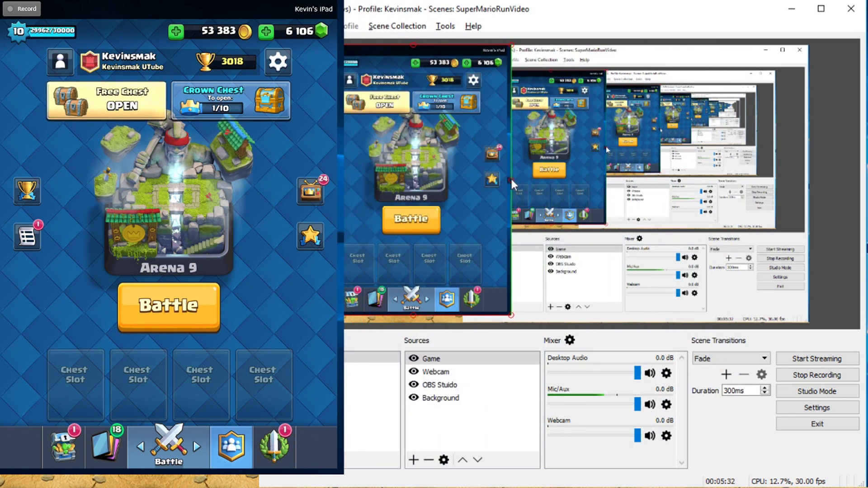
{"action": "left_click_drag", "start_coordinate": [623, 186], "coordinate": [339, 186]}
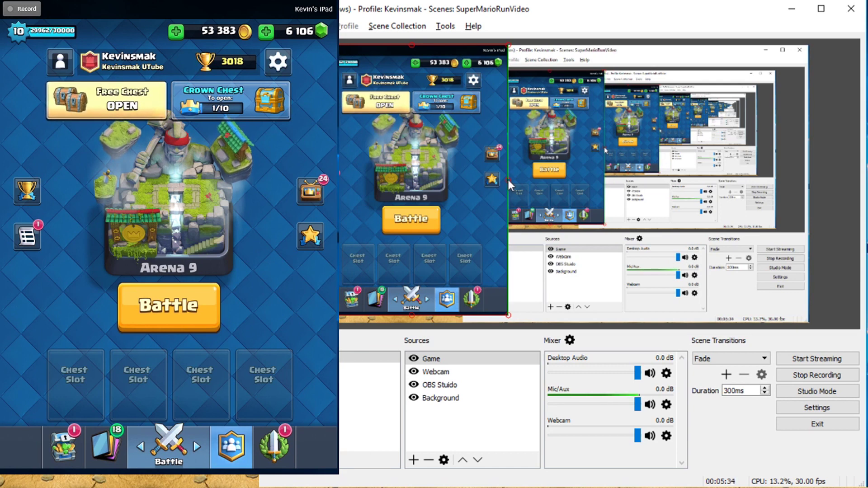
{"action": "left_click", "coordinate": [411, 55]}
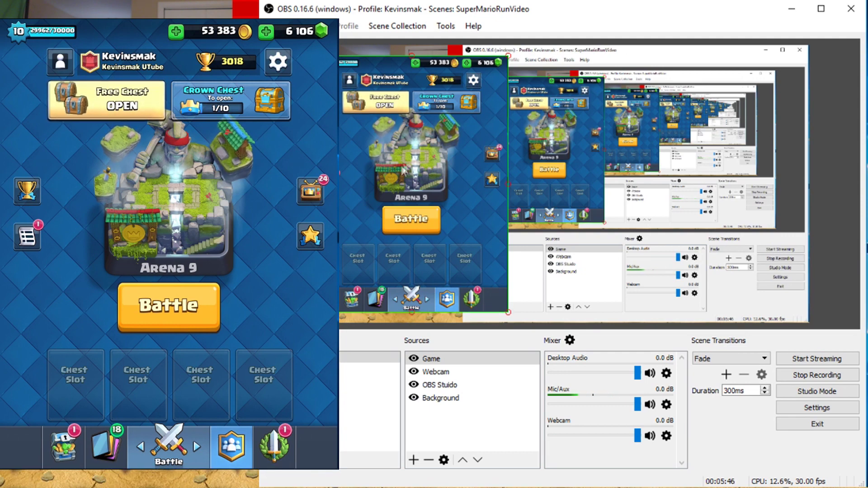
Move the Game capture up, enlarge it, and place it below Webcam.
{"action": "left_click_drag", "start_coordinate": [423, 167], "coordinate": [431, 150]}
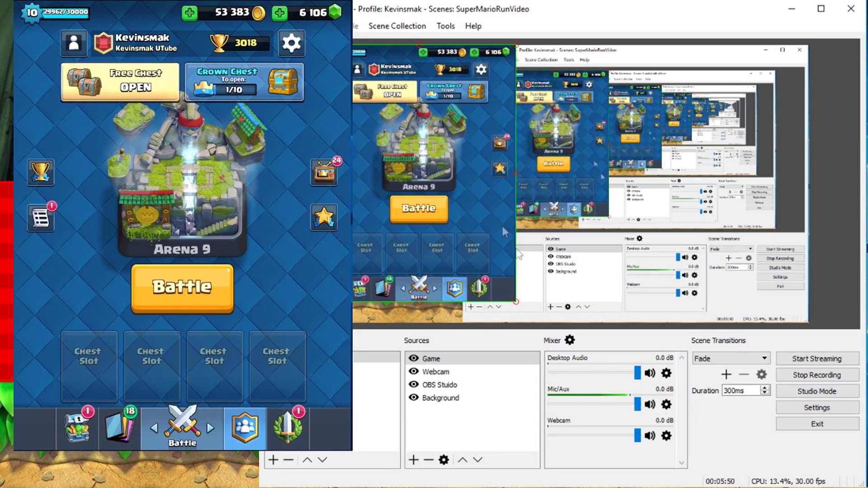
{"action": "left_click_drag", "start_coordinate": [517, 302], "coordinate": [532, 319]}
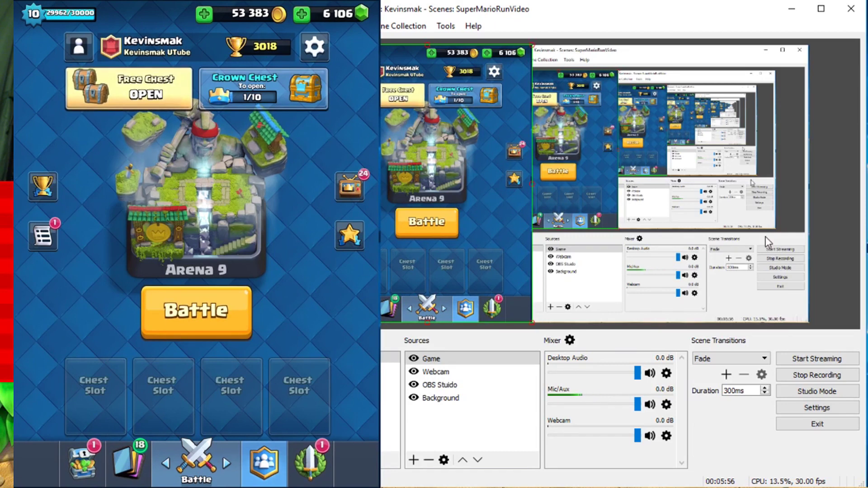
{"action": "left_click_drag", "start_coordinate": [431, 359], "coordinate": [442, 372]}
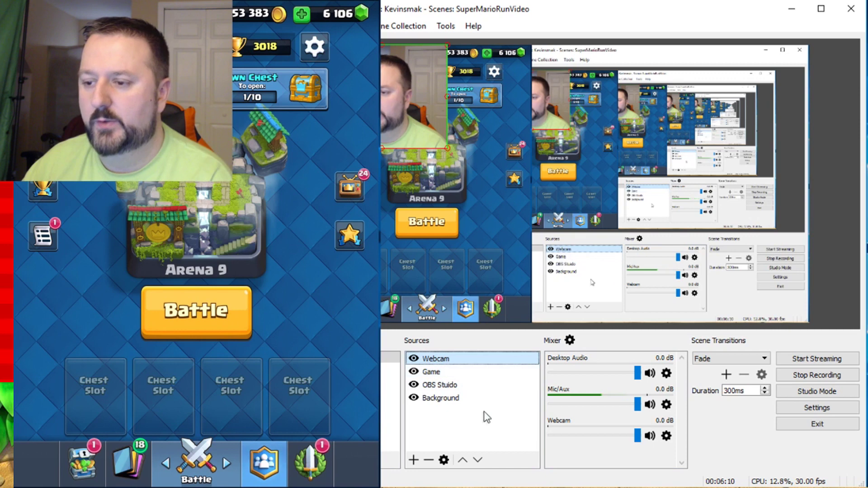
{"action": "right_click", "coordinate": [491, 378]}
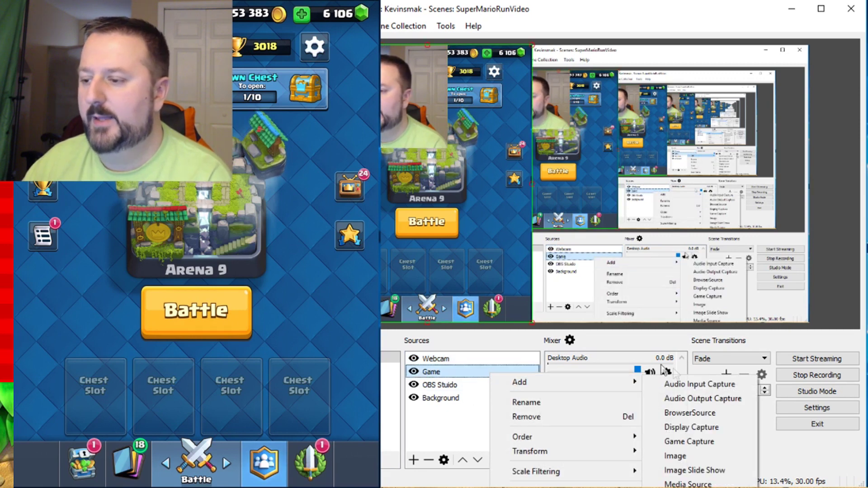
{"action": "mouse_move", "coordinate": [520, 382]}
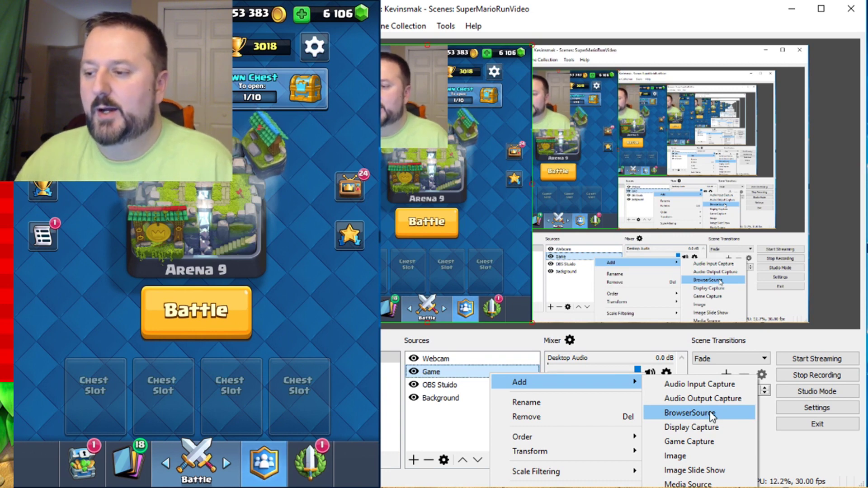
{"action": "left_click", "coordinate": [712, 414]}
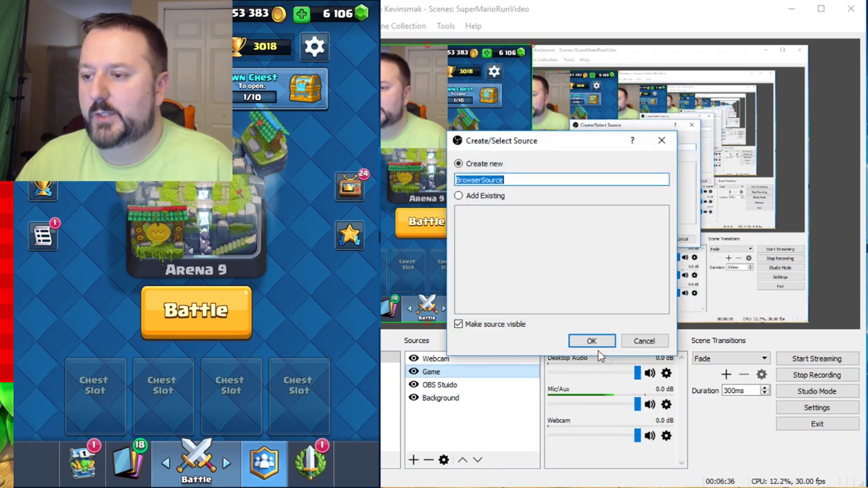
{"action": "left_click", "coordinate": [592, 340]}
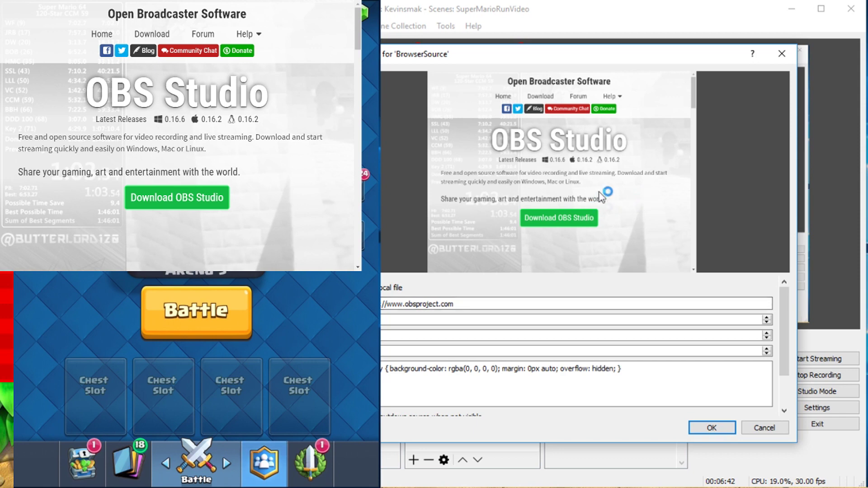
{"action": "left_click", "coordinate": [754, 428]}
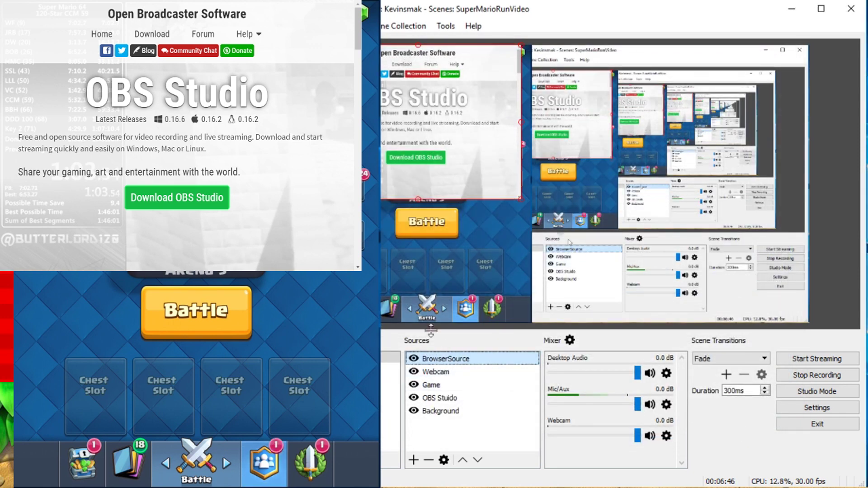
{"action": "left_click_drag", "start_coordinate": [409, 149], "coordinate": [587, 198]}
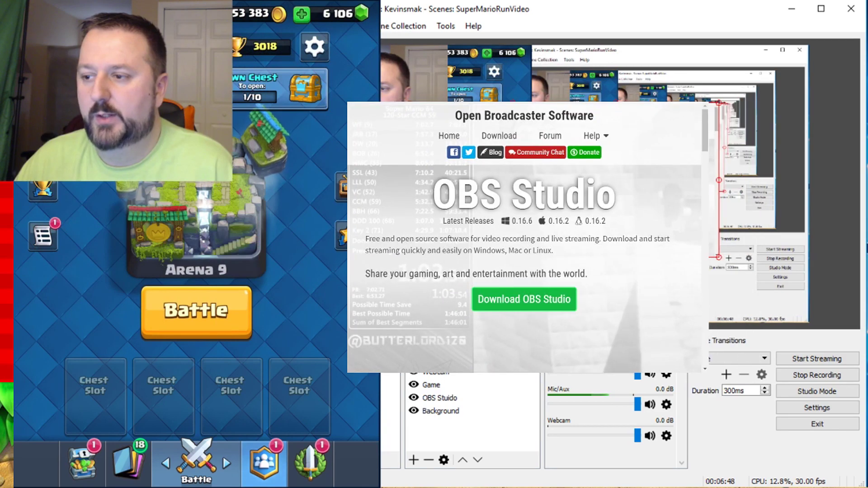
{"action": "left_click_drag", "start_coordinate": [710, 373], "coordinate": [568, 267]}
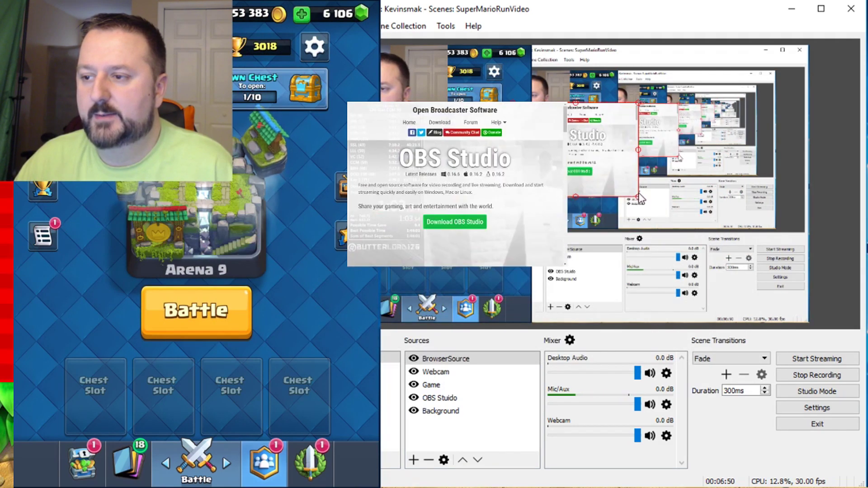
{"action": "left_click", "coordinate": [459, 361]}
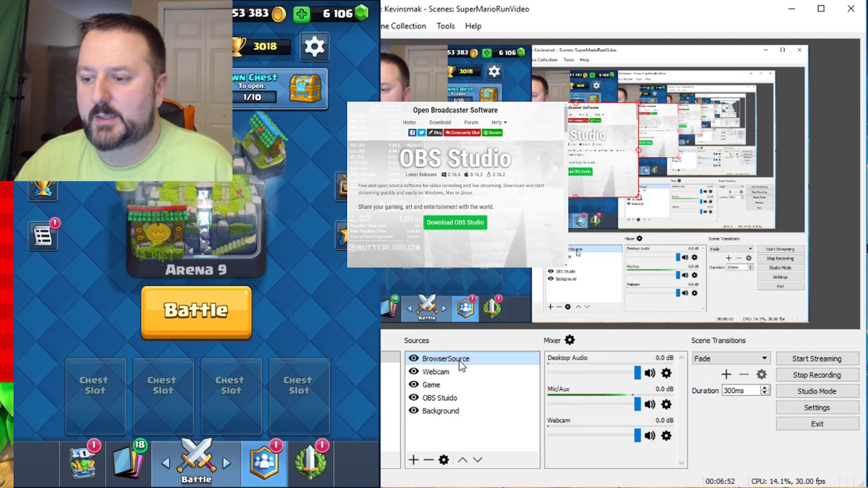
{"action": "right_click", "coordinate": [459, 361]}
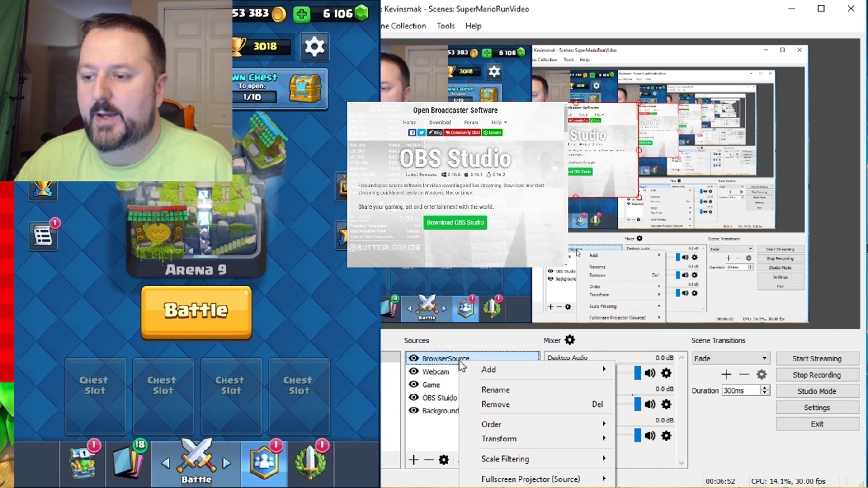
{"action": "left_click", "coordinate": [499, 405]}
{"action": "left_click", "coordinate": [583, 270]}
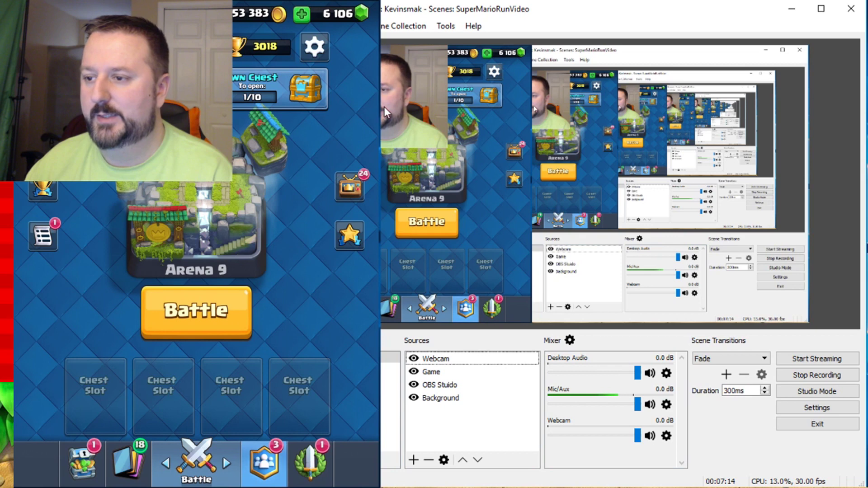
Select the Background source, then pick the OBS window capture source for removal.
{"action": "left_click", "coordinate": [433, 399]}
{"action": "left_click", "coordinate": [435, 385]}
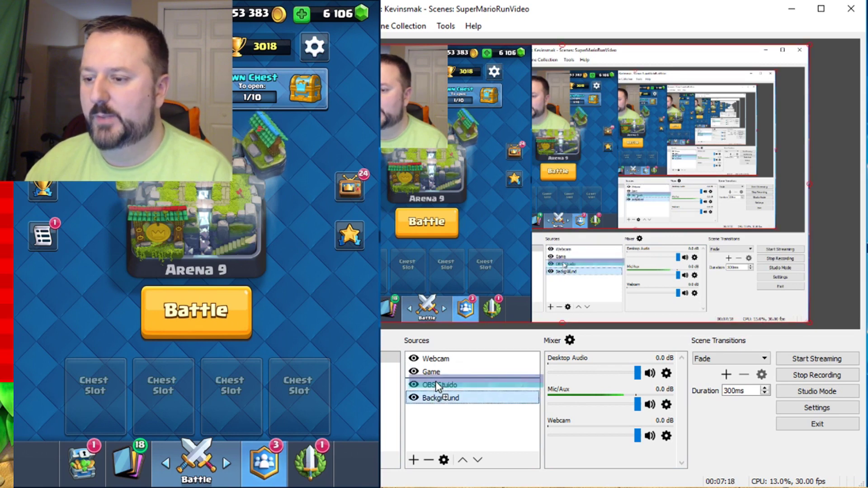
{"action": "left_click", "coordinate": [414, 384]}
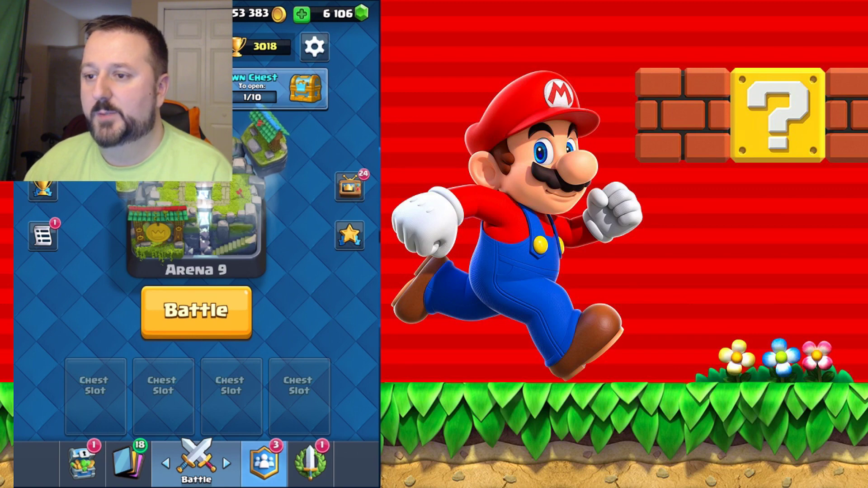